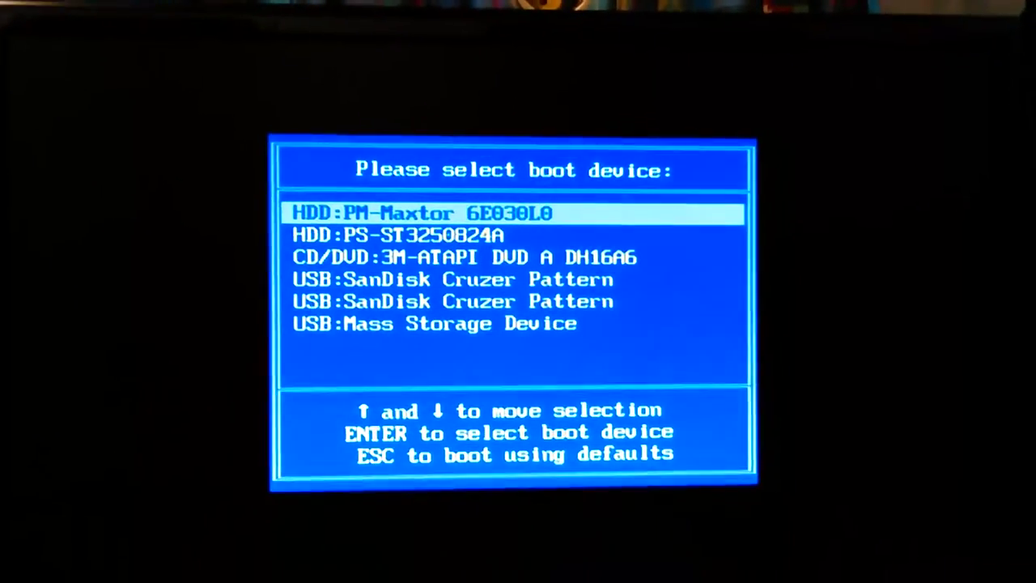
- Boot from USB:Mass Storage Device in the BIOS boot device menu
key("Down")
key("Down")
key("Down")
key("Down")
key("Down")
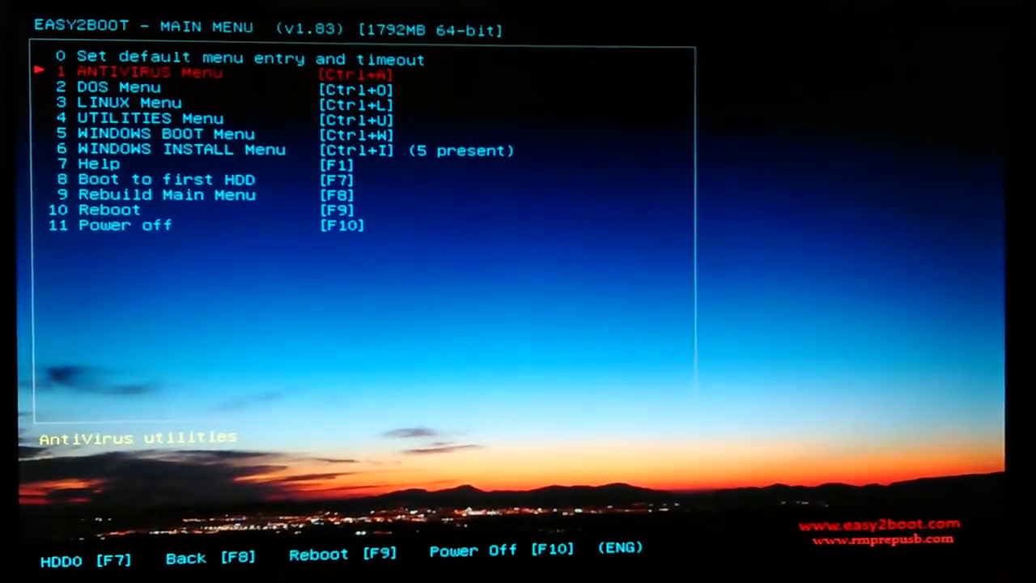
- Enter the 6 WINDOWS INSTALL Menu and move to 2 Install Windows 7
key("Down")
key("Down")
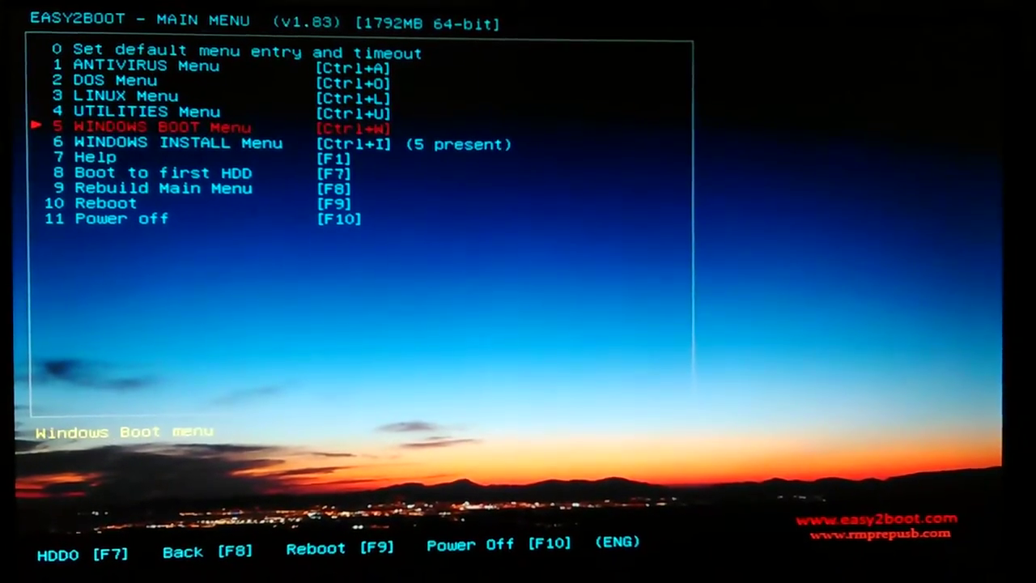
key("Down")
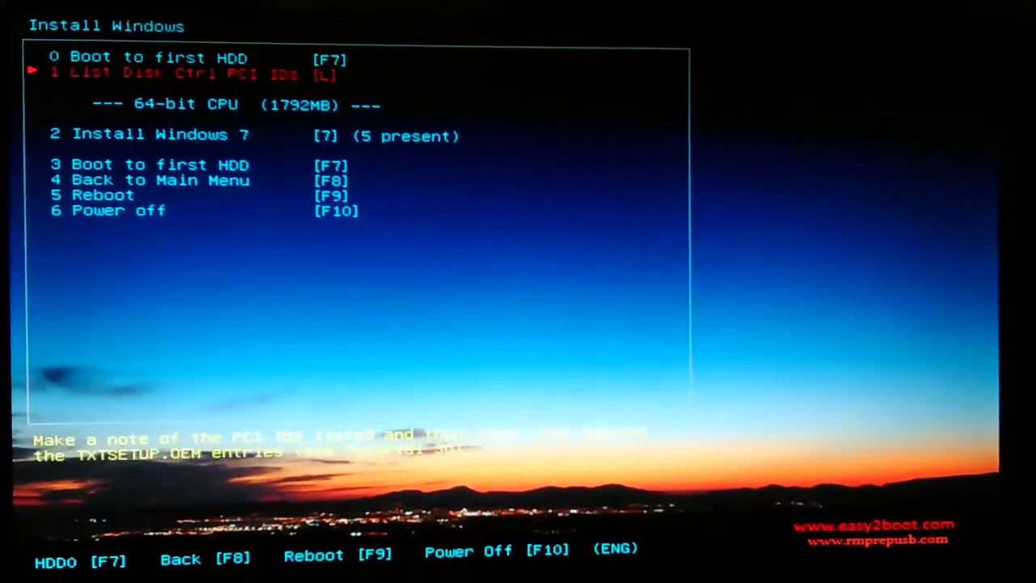
key("Down")
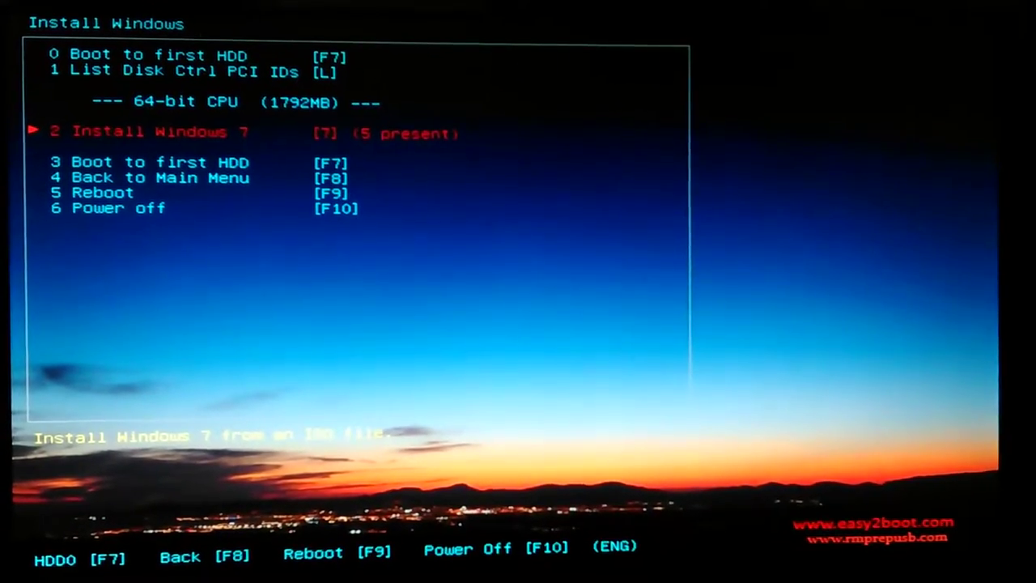
- Select the Windows 7 Home Premium x64 ISO from the Windows 7 ISO list
key("Return")
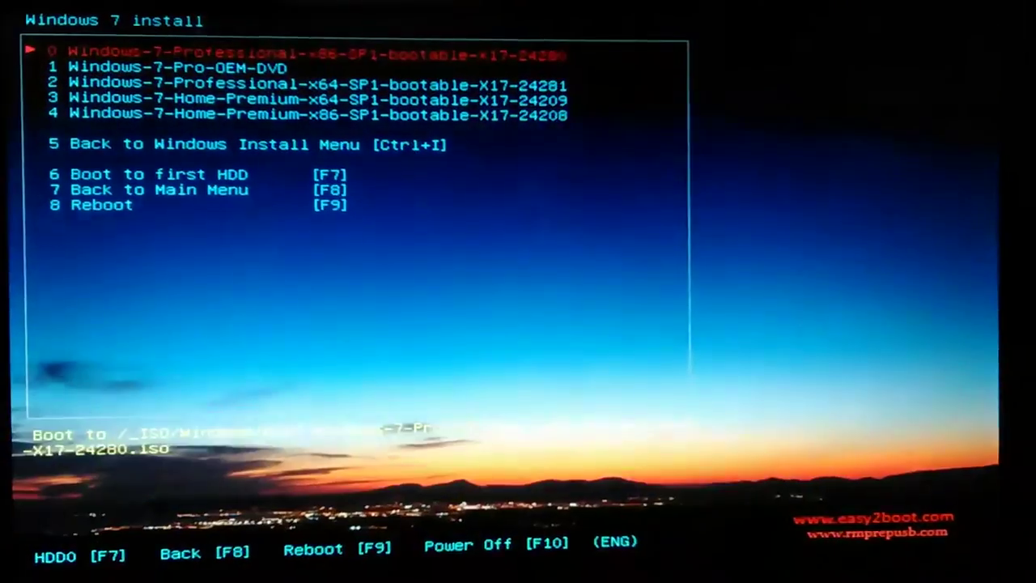
key("Down")
key("Down")
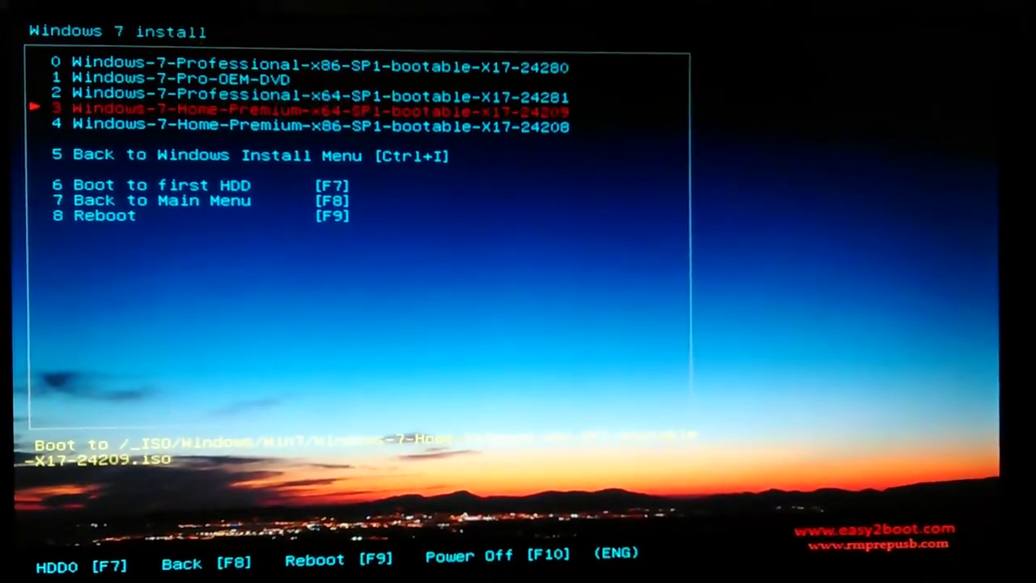
key("Down")
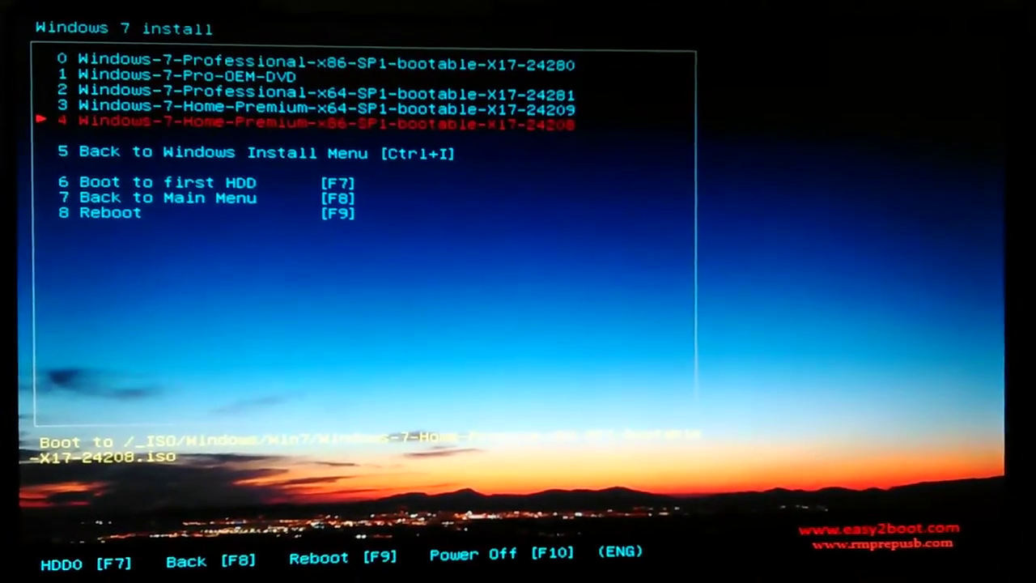
key("Up")
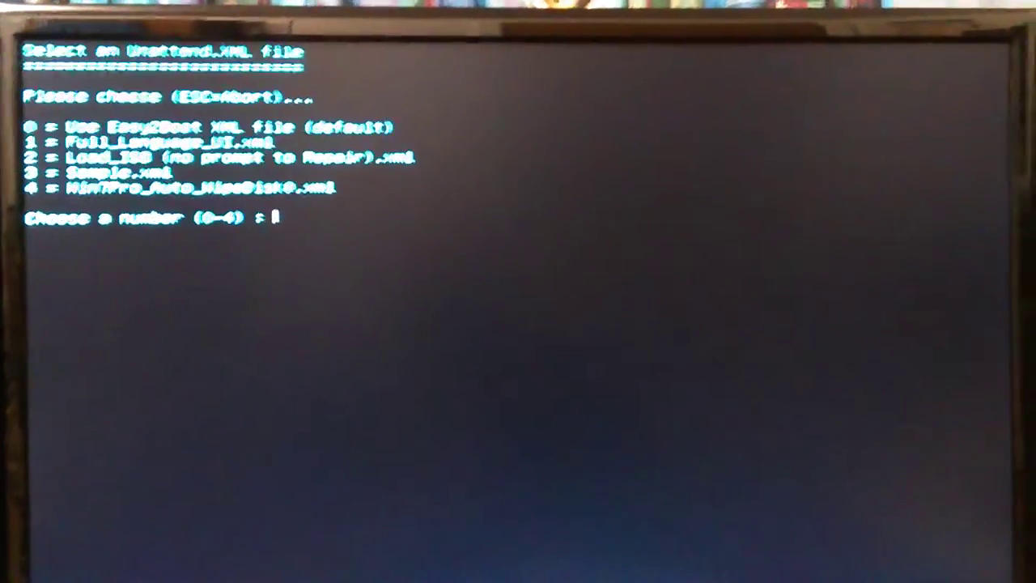
type("0")
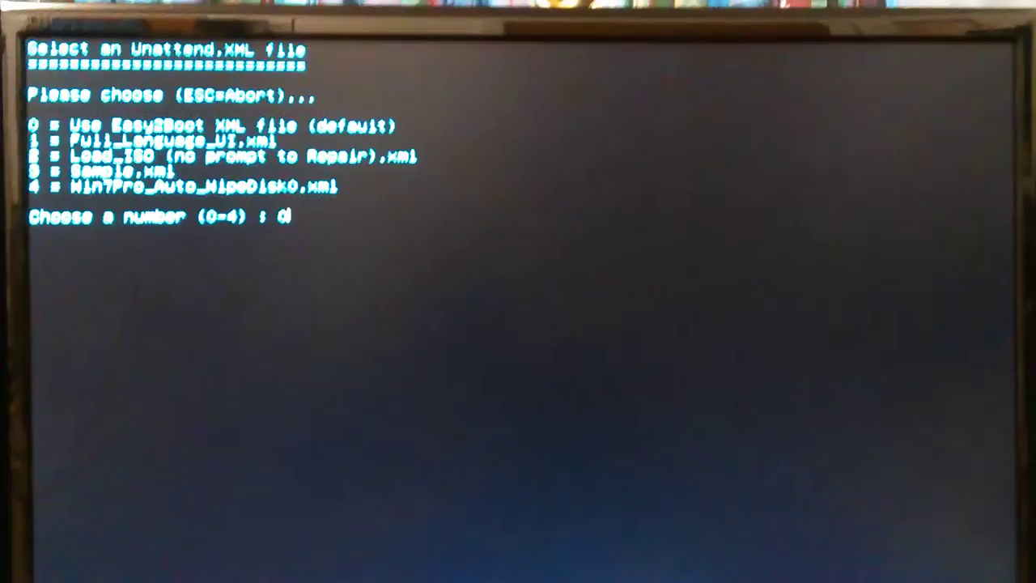
- Choose option 0, the default Easy2Boot XML file, to load the ISO via ImDisk
key("Return")
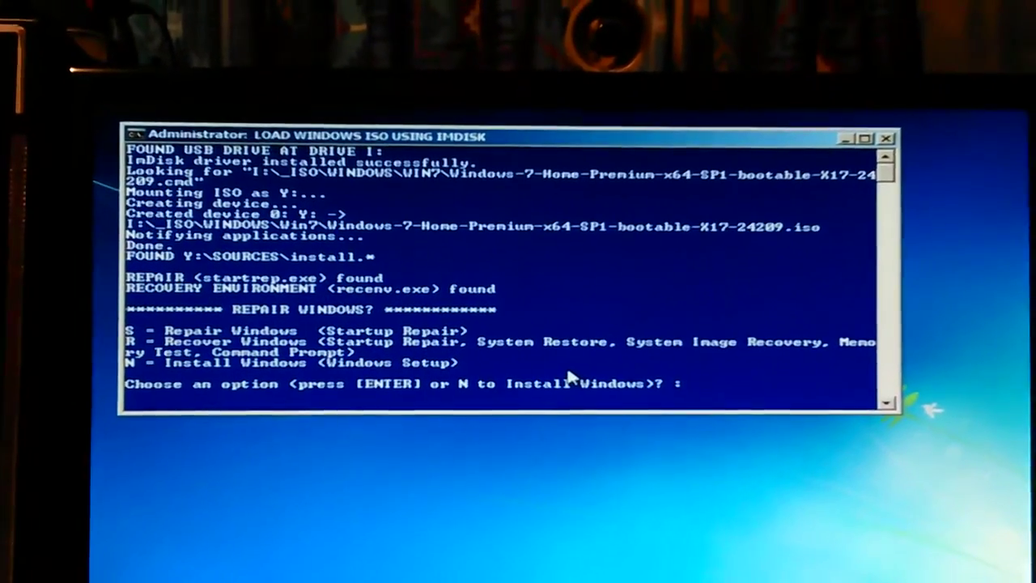
type("n")
- Choose to install Windows rather than repair it once the ISO is mounted as Y:
key("Return")
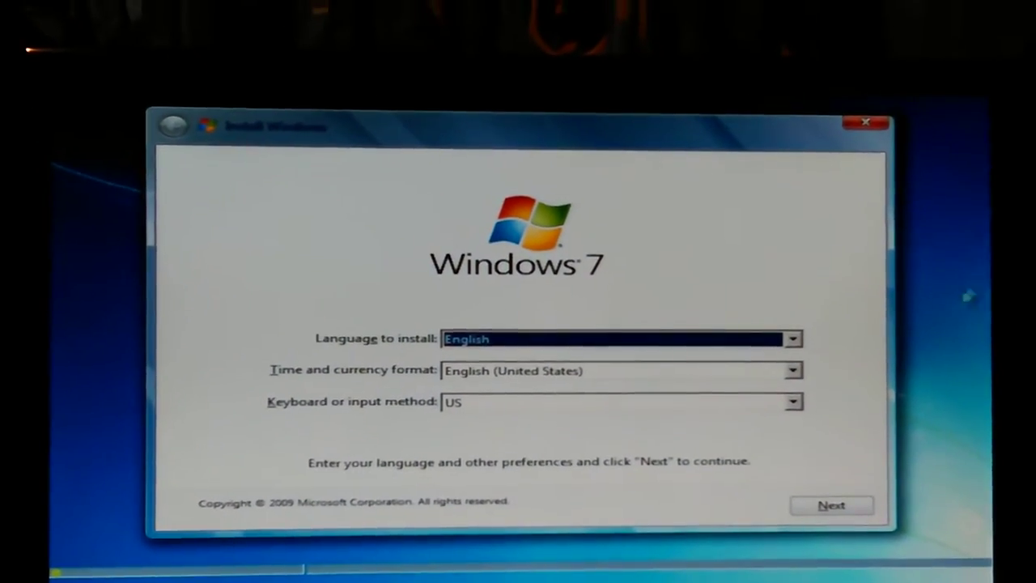
- Close the Windows 7 Setup window from its preferences screen to quit the installation
left_click(863, 104)
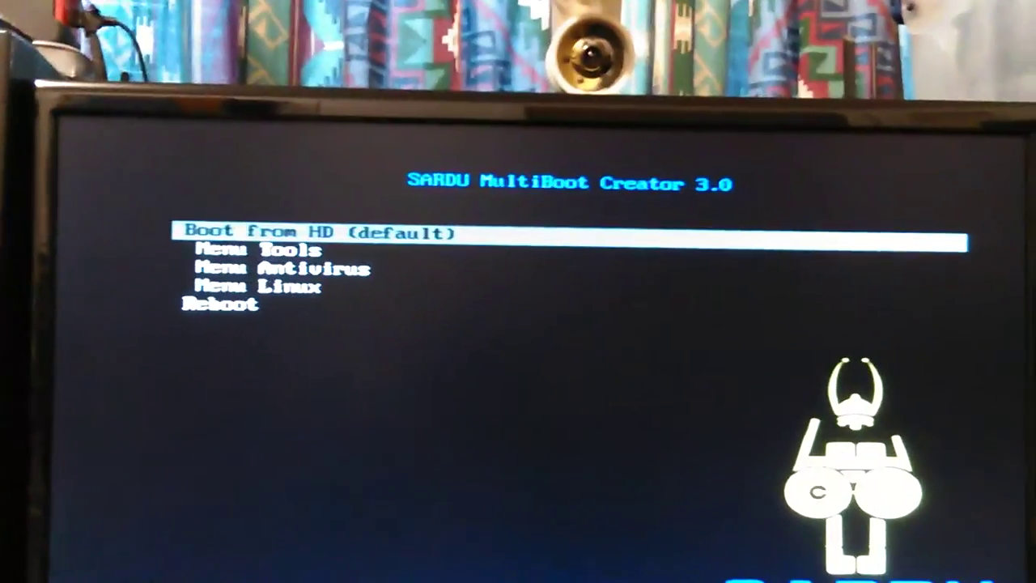
key("Down")
key("Up")
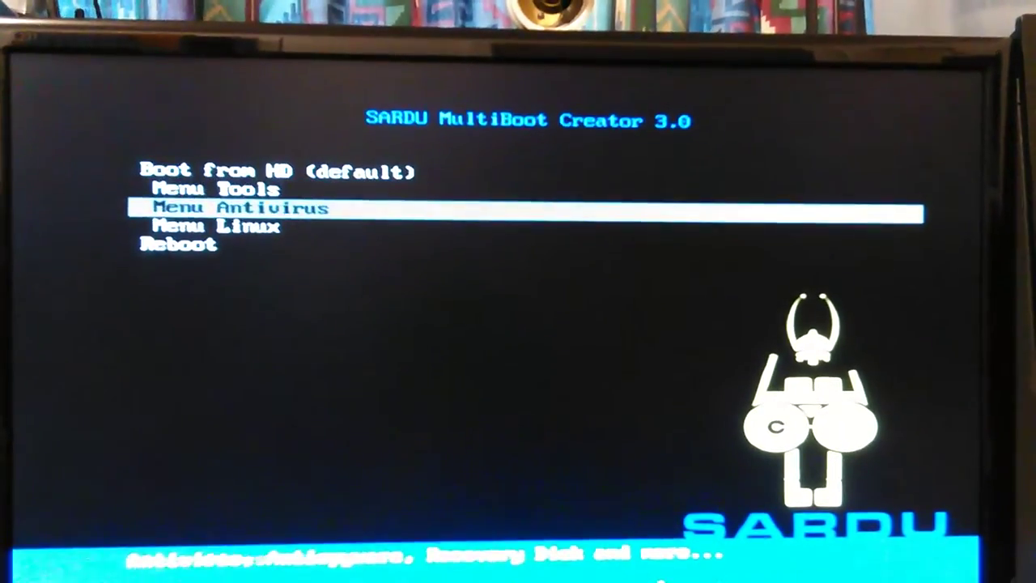
key("Down")
key("Down")
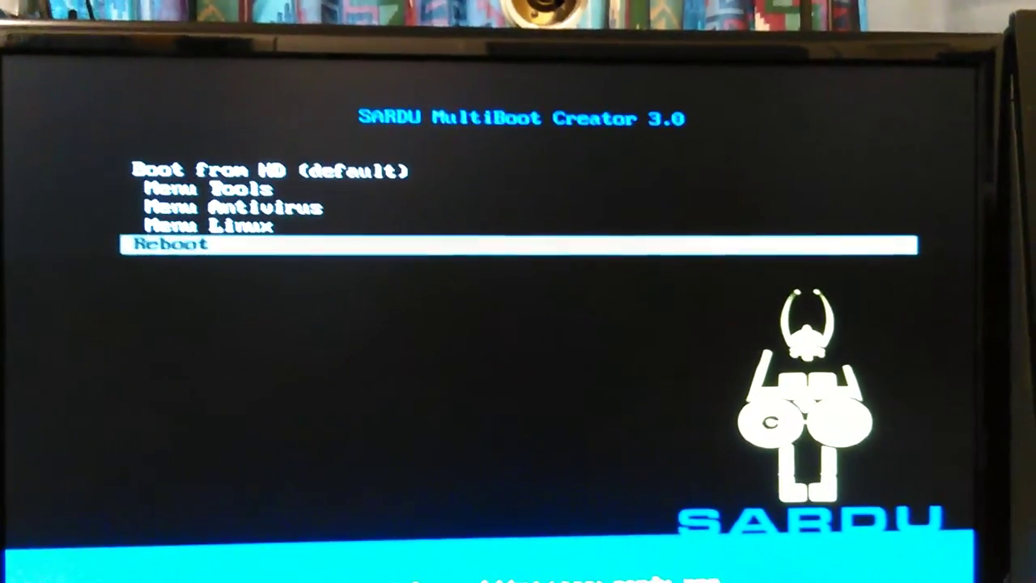